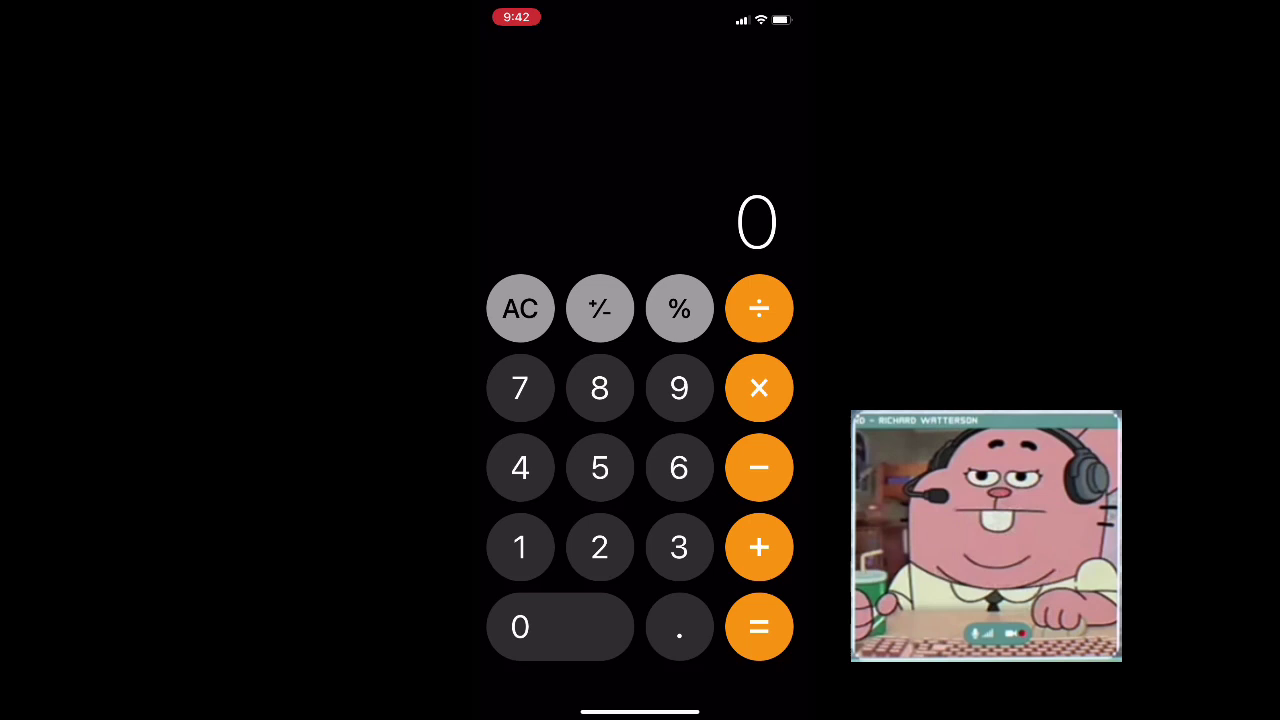
- Compute 18 × 59, giving 1,062 on the display
left_click(519, 547)
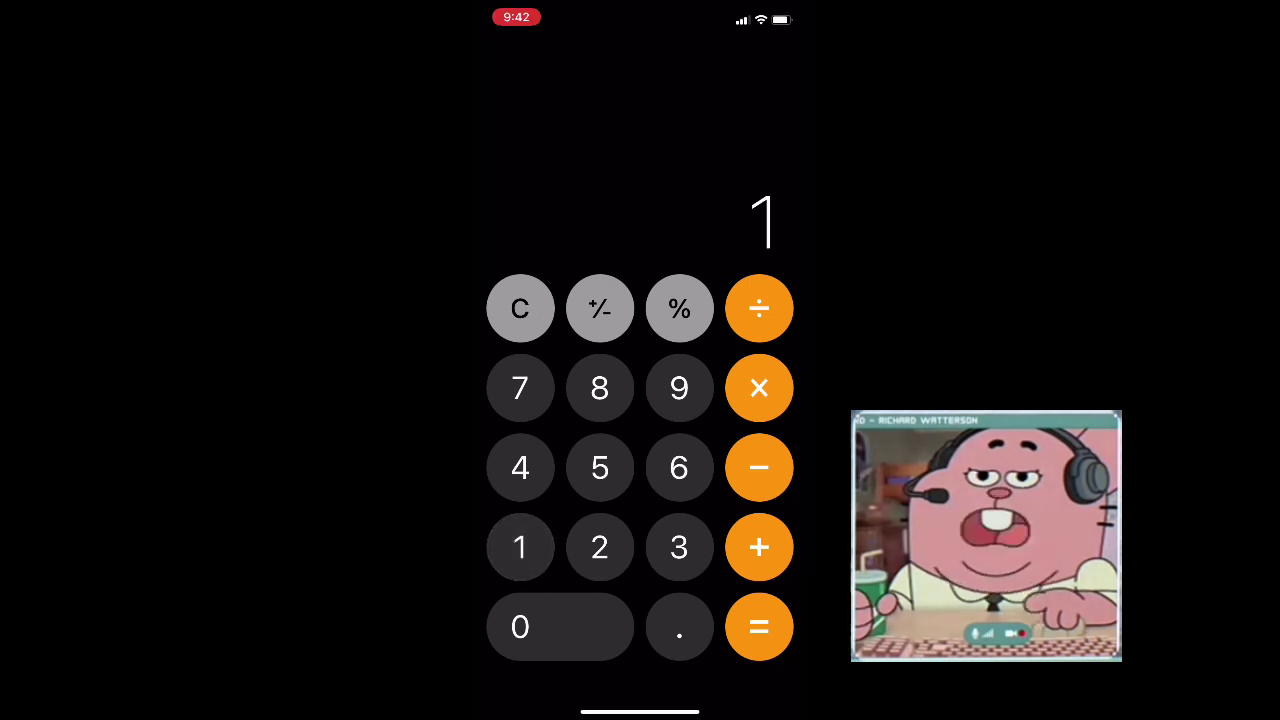
left_click(599, 388)
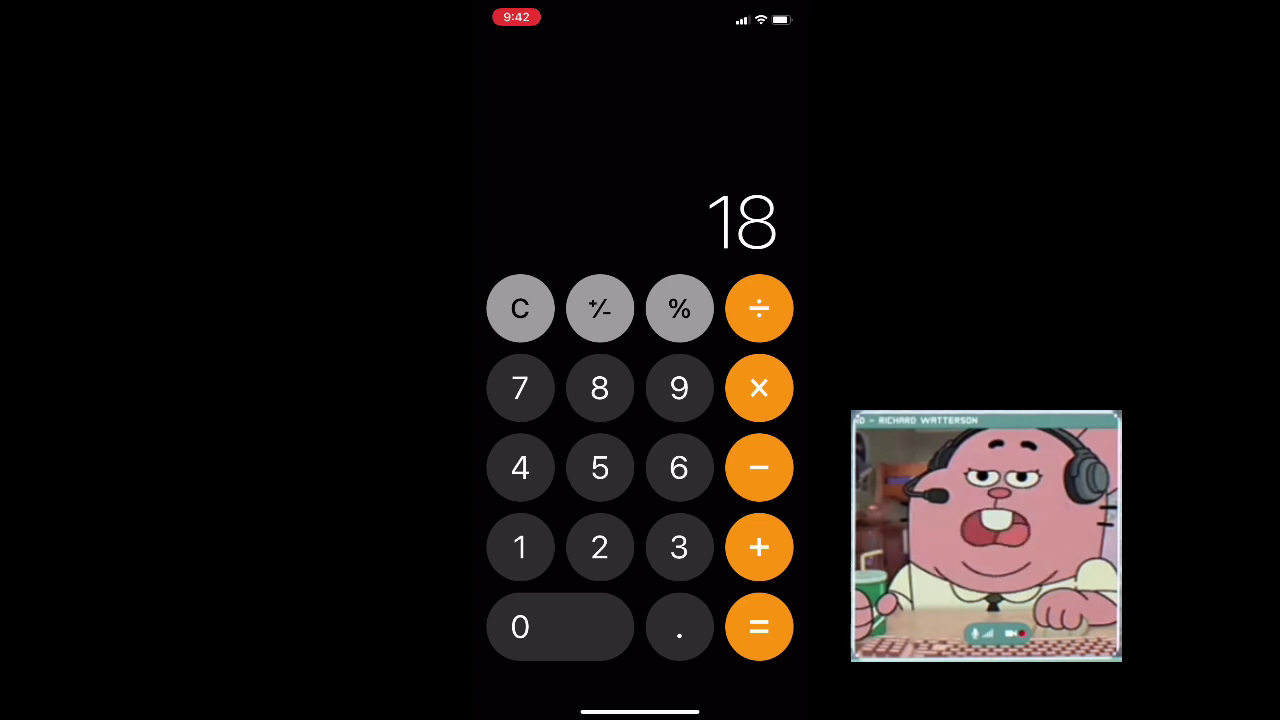
left_click(759, 388)
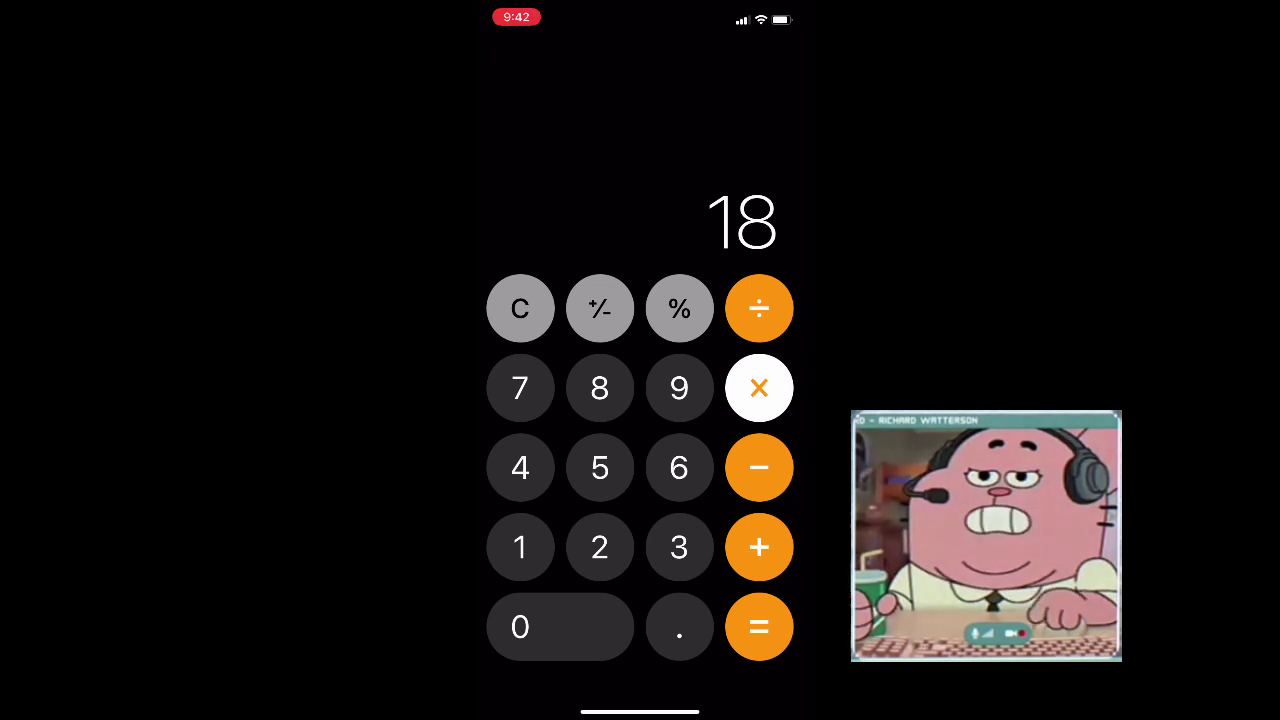
left_click(600, 467)
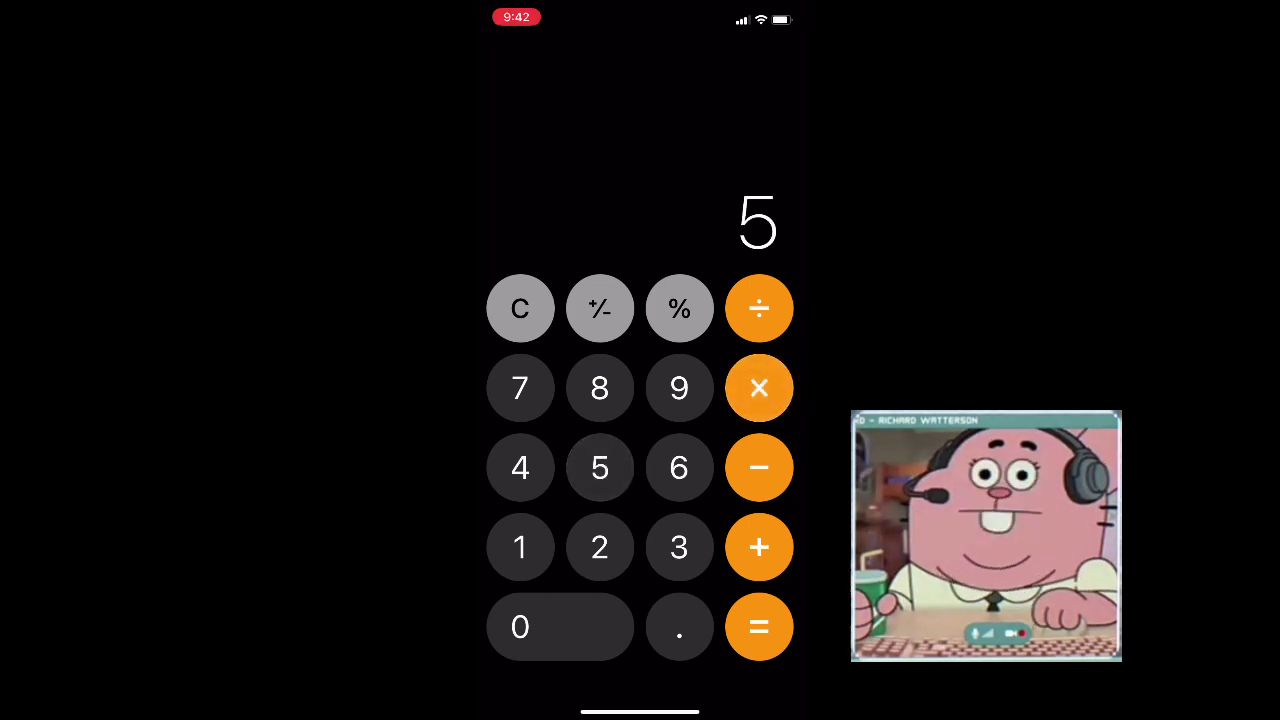
left_click(679, 388)
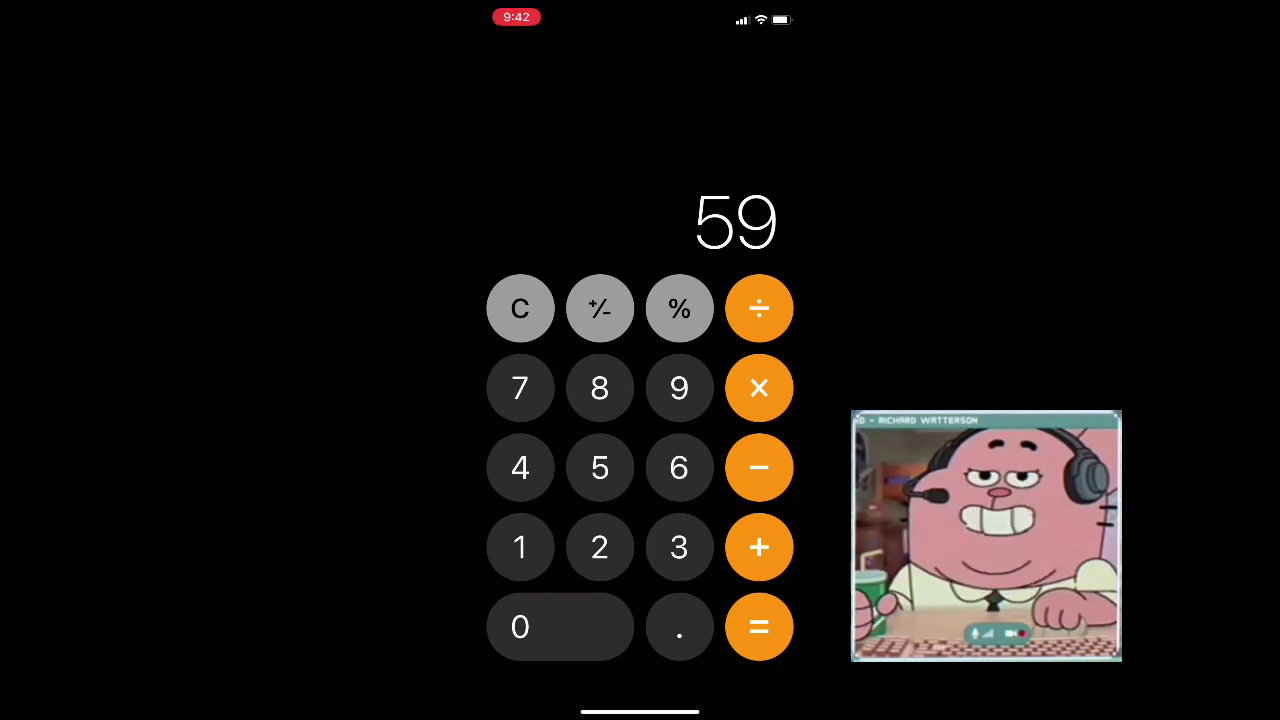
left_click(759, 627)
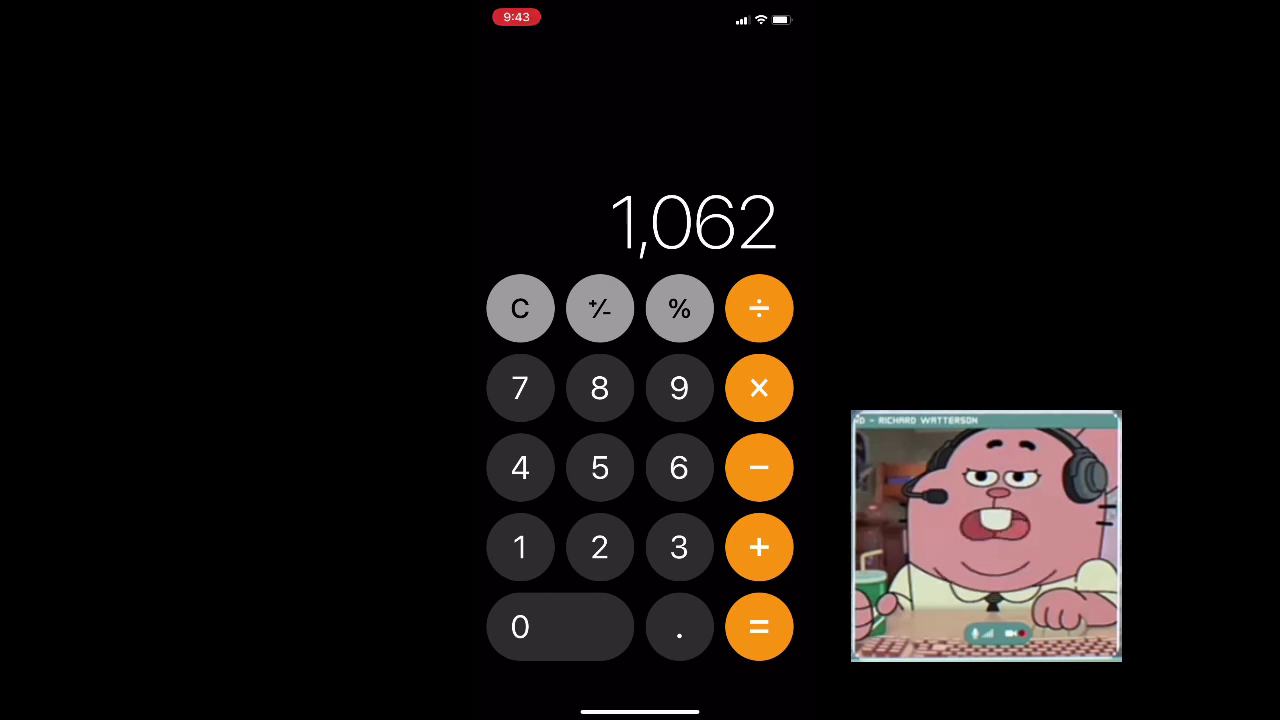
- Choose division for 1,062 and enter 0 as the divisor
left_click(759, 308)
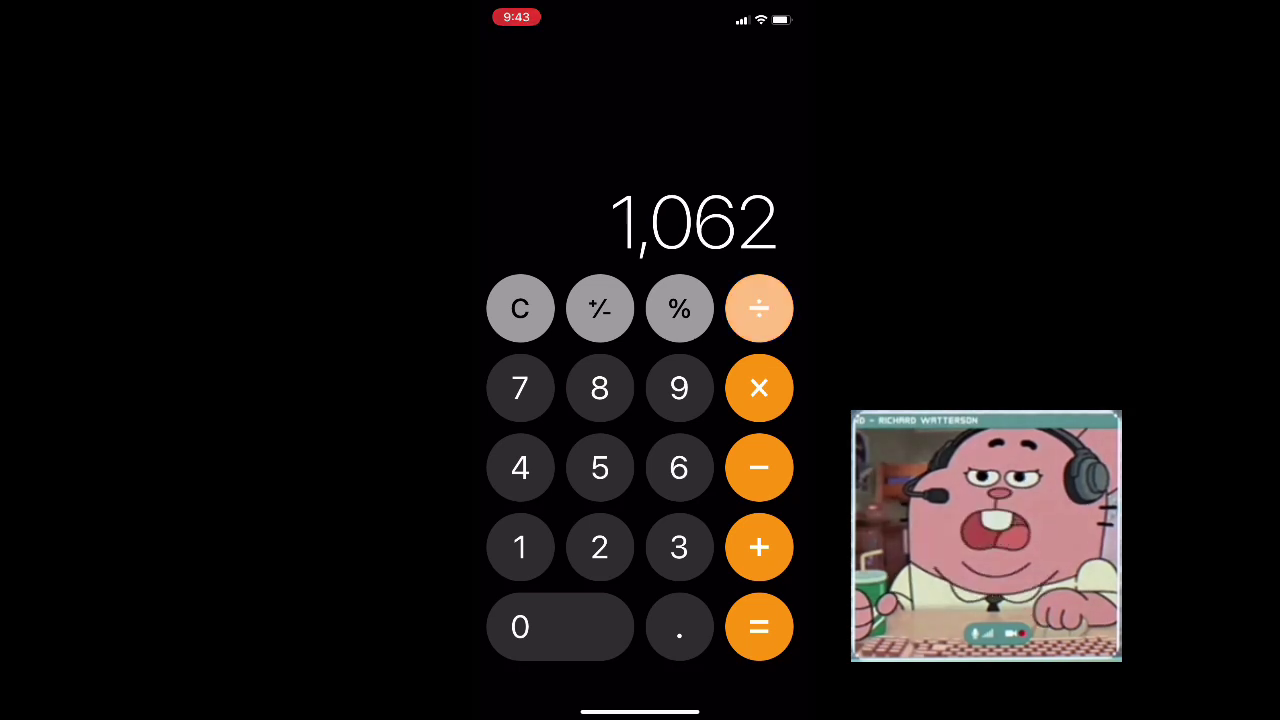
left_click(520, 627)
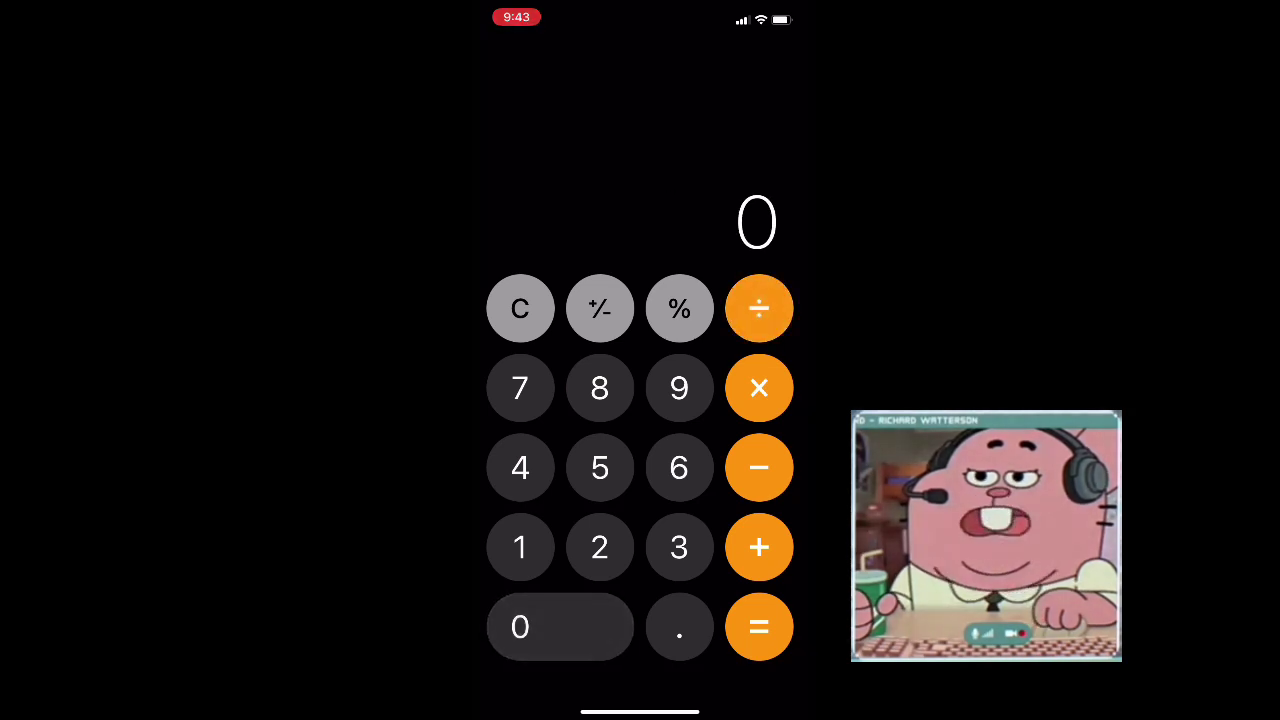